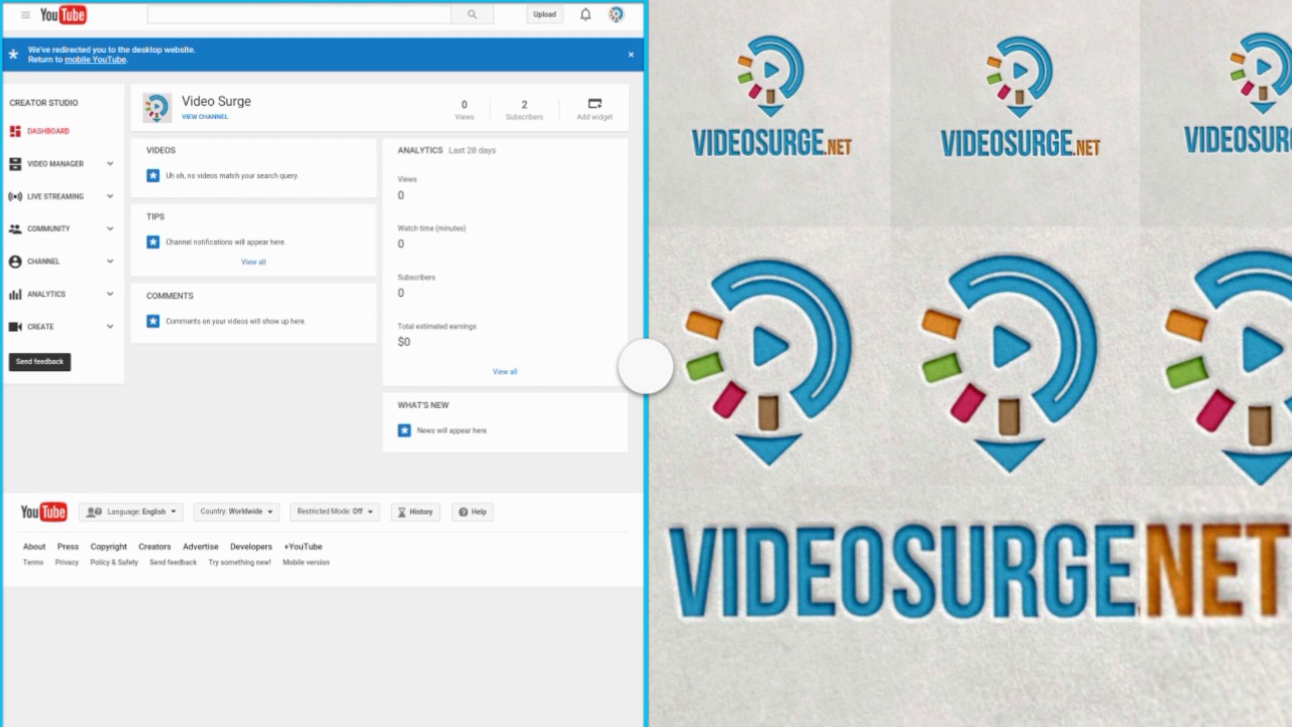
Step: Maximize the studio window and show the channel's Partner Verified status and enabled features
{"action": "left_click", "coordinate": [646, 367]}
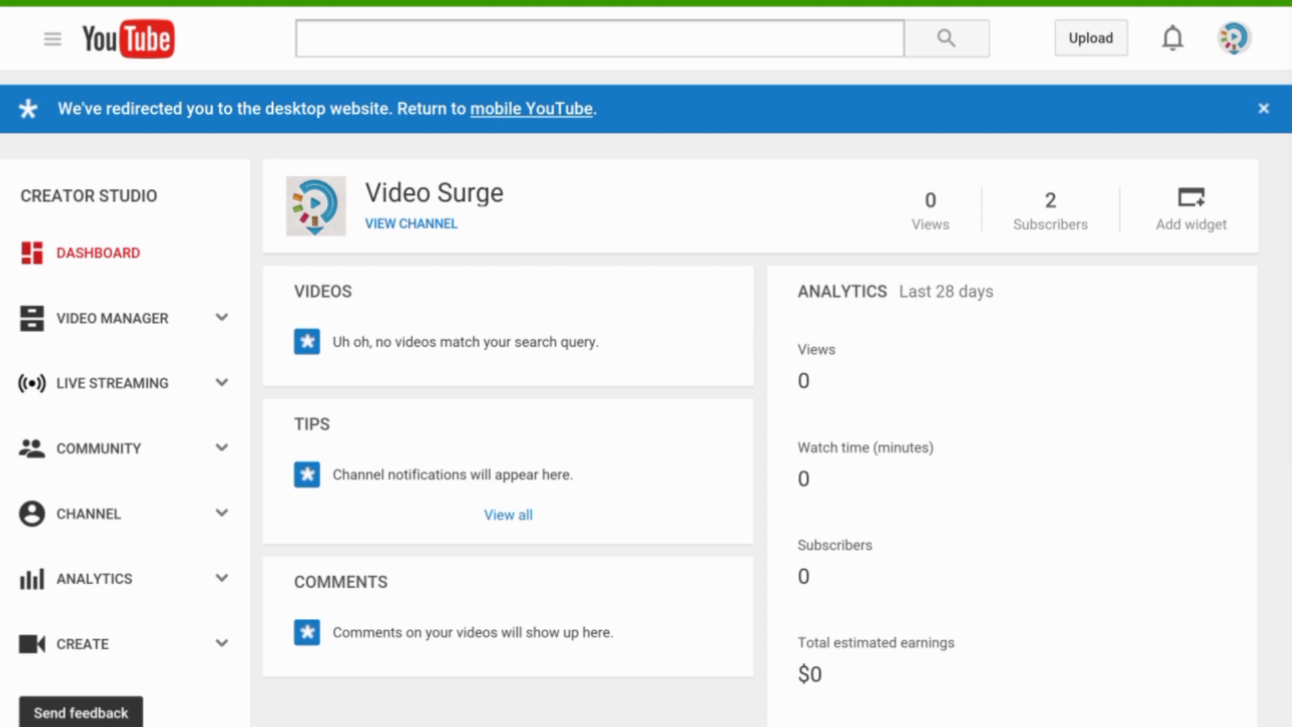
{"action": "left_click", "coordinate": [88, 514]}
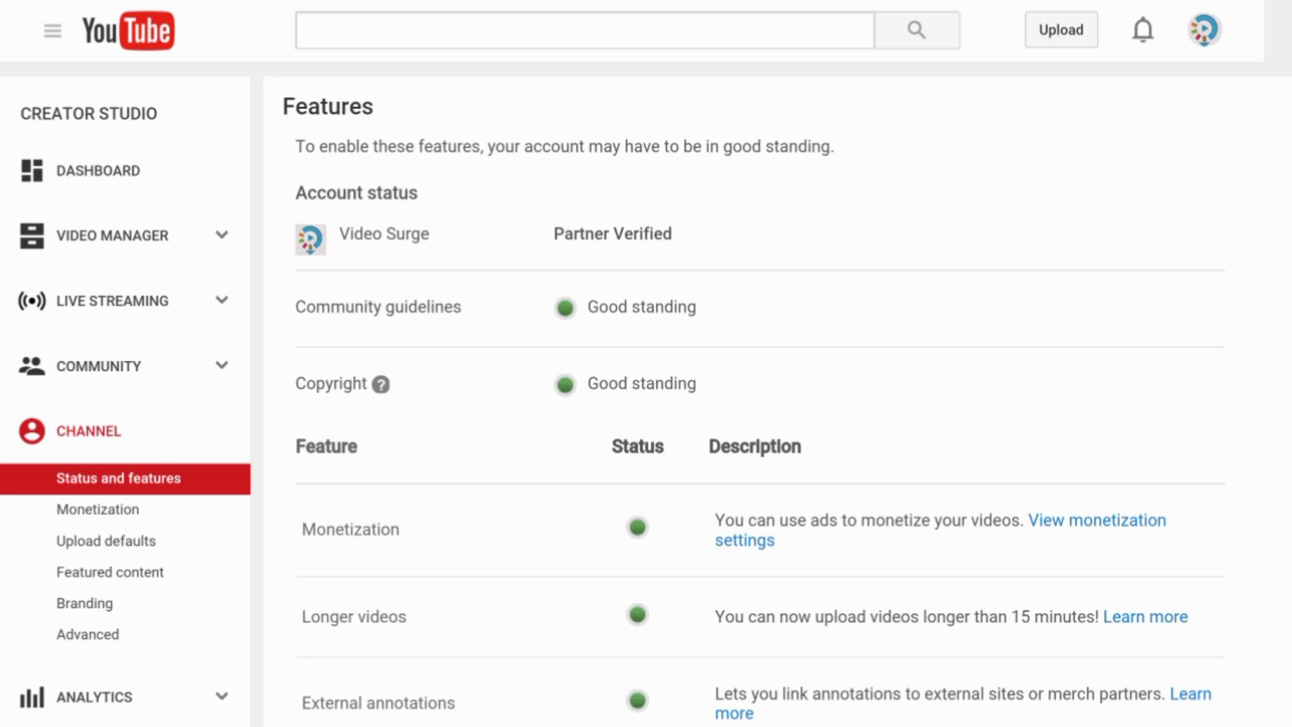
Step: Show the Advanced settings with country United States, channel keywords, and advertisements allowed
{"action": "left_click", "coordinate": [88, 634]}
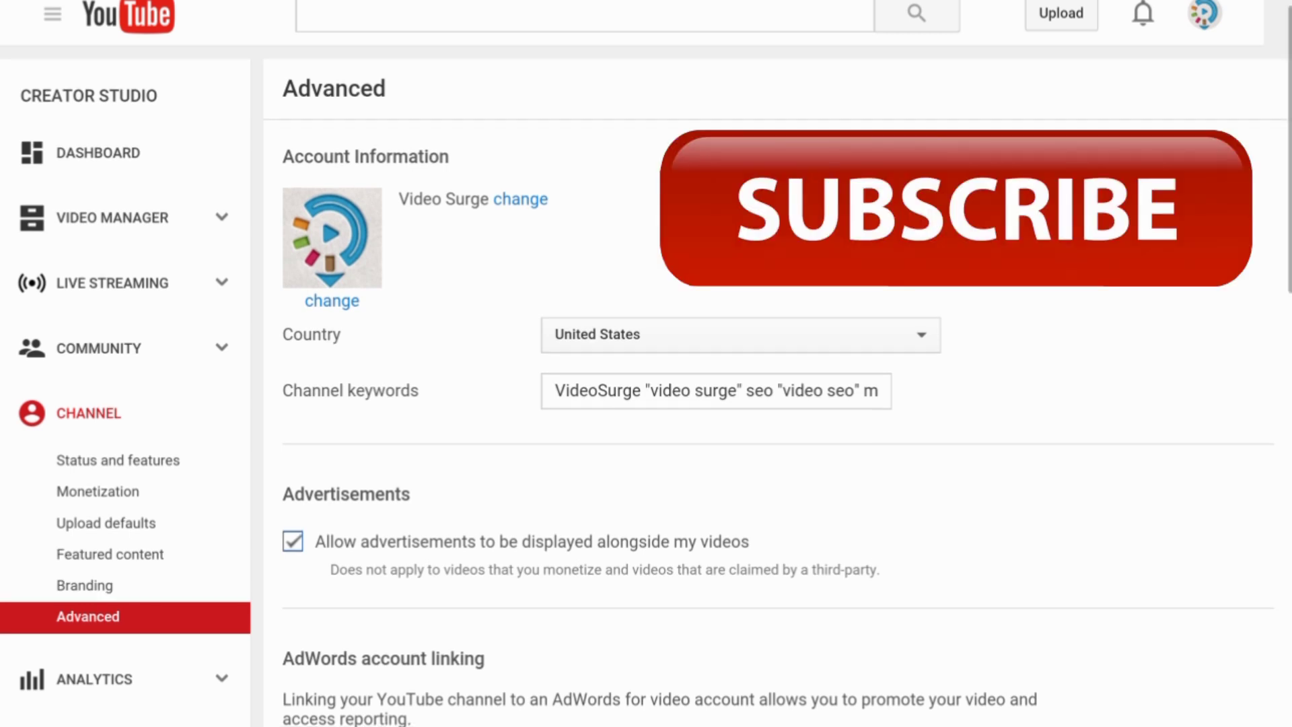
{"action": "scroll", "coordinate": [646, 363], "scroll_direction": "down", "scroll_amount": 1}
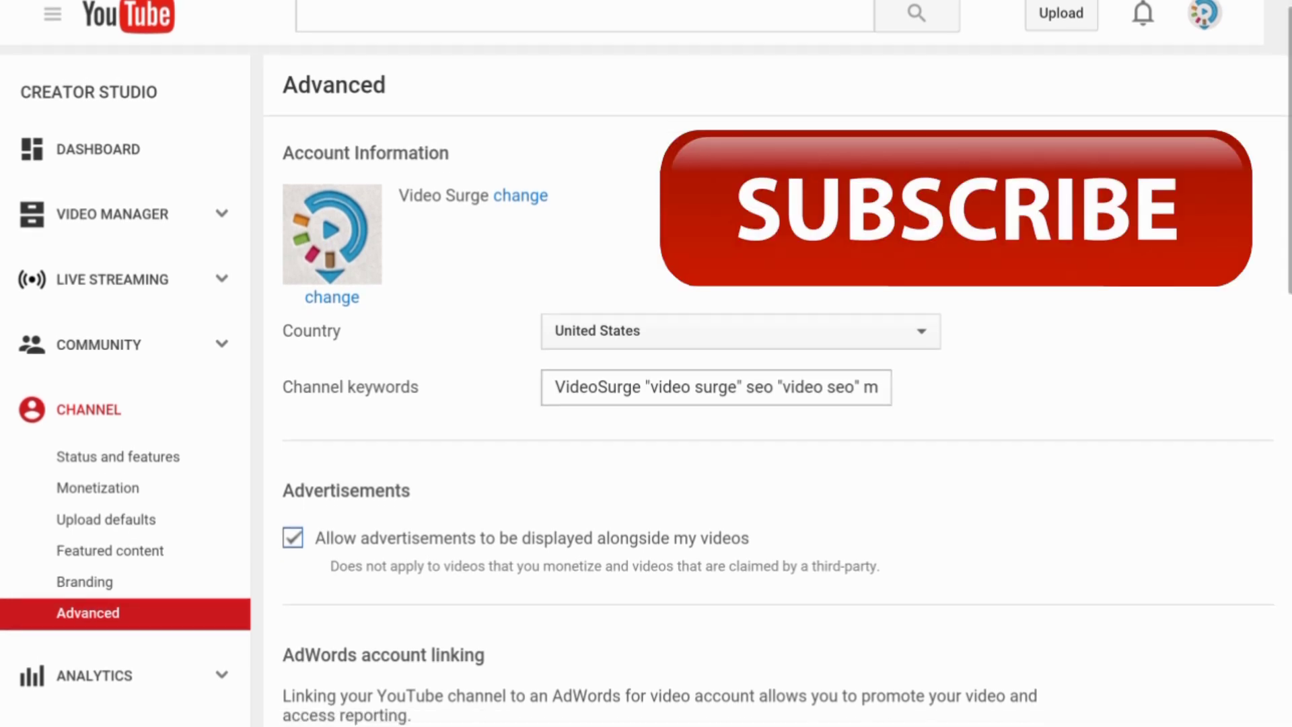